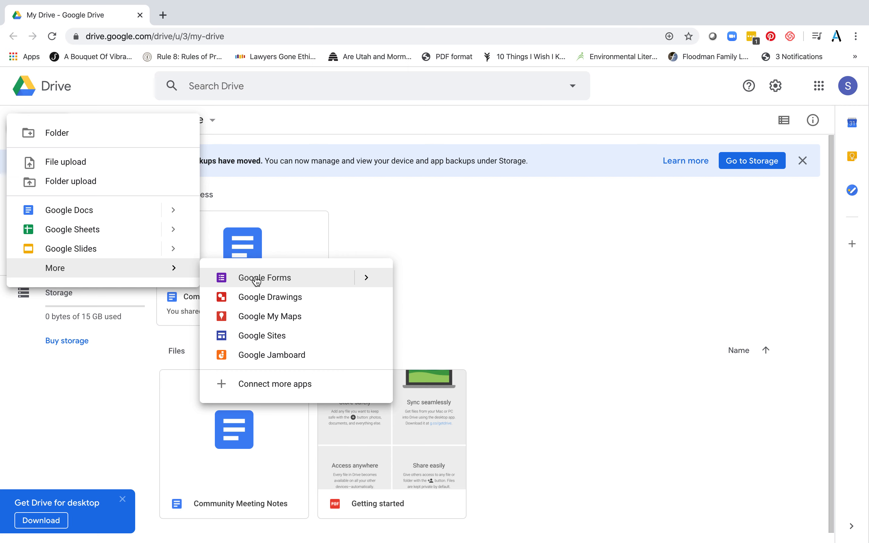
Create a new blank Google Form and decline the new-Forms tour
click(256, 281)
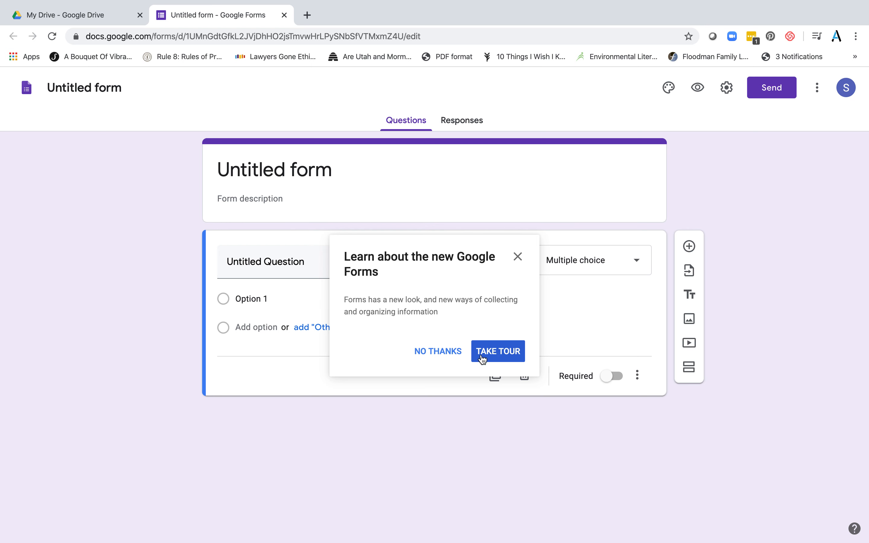
click(447, 356)
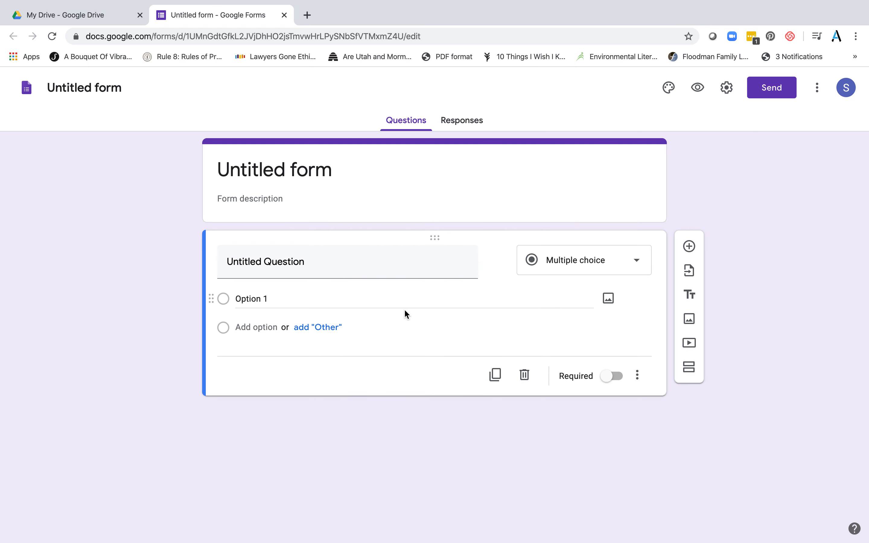
Rename the untitled form to 'Community Input on Water Quality Questions'
click(292, 164)
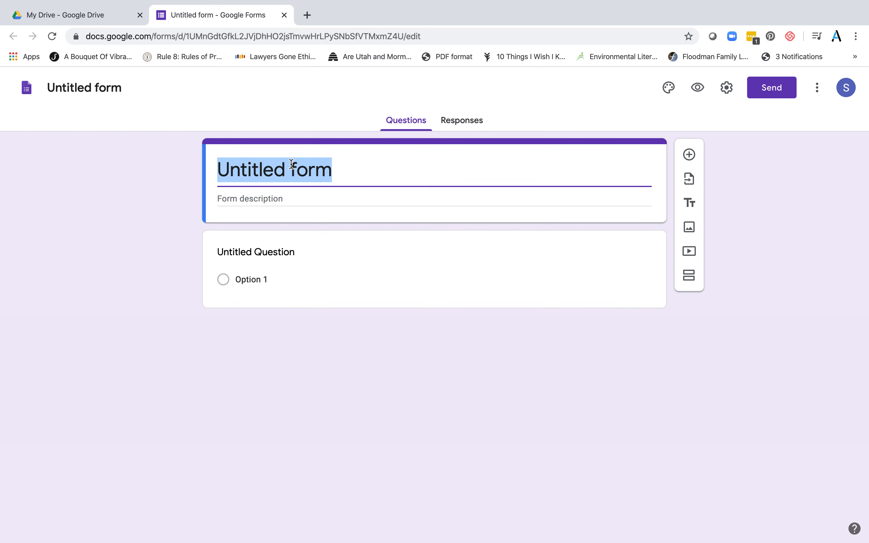
text(Community )
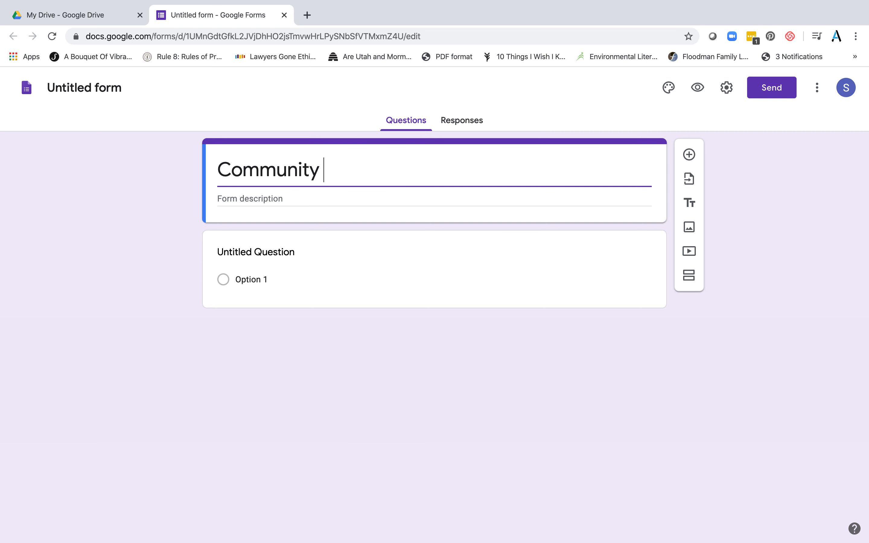
text(Input on Water )
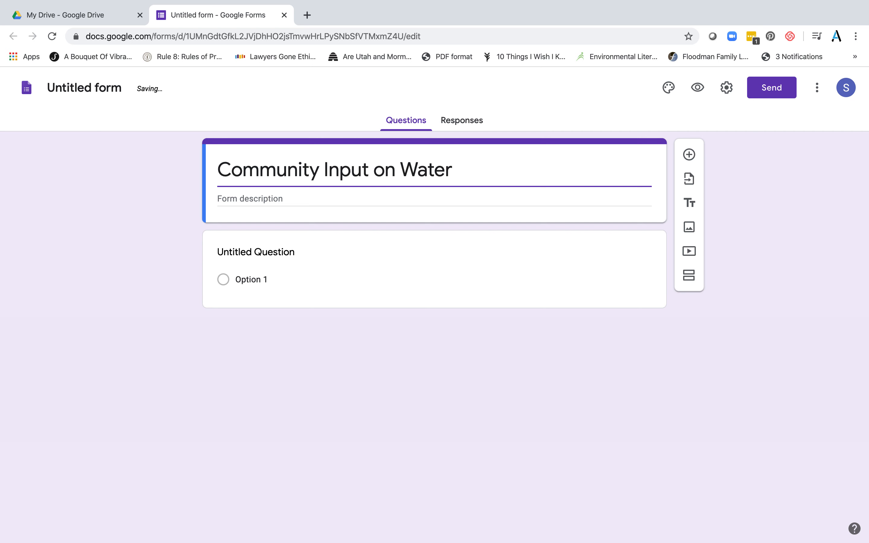
text(Quality )
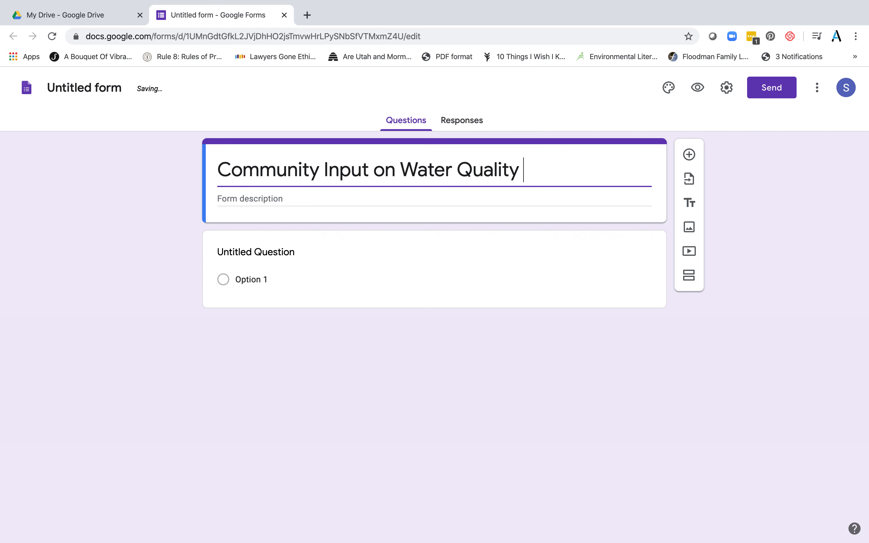
text(Que)
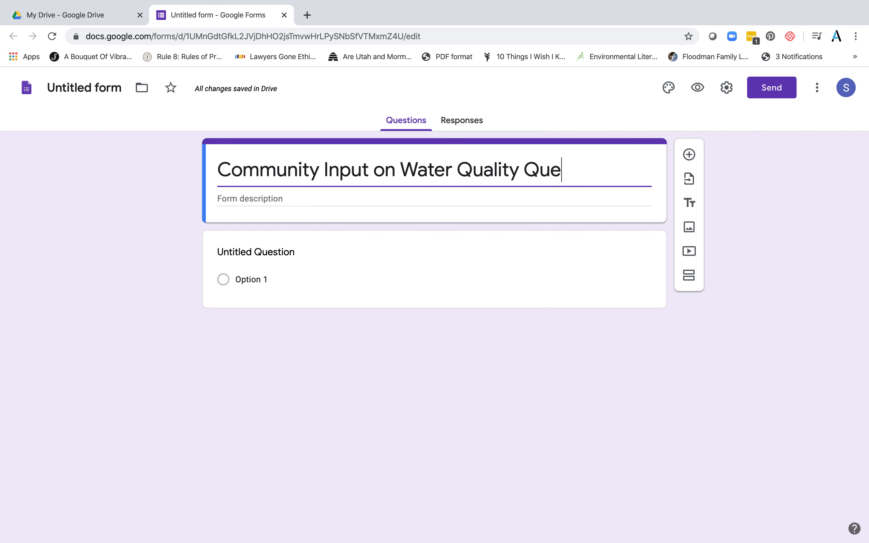
text(stions)
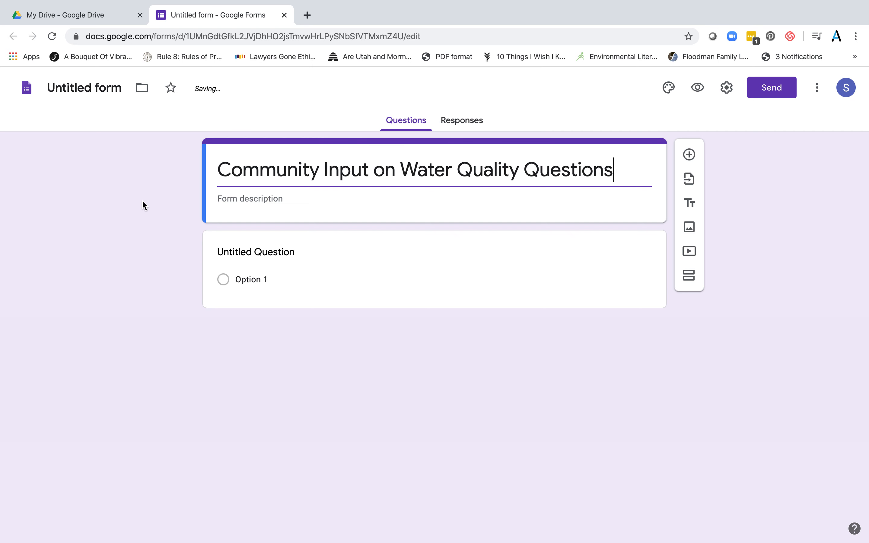
click(167, 210)
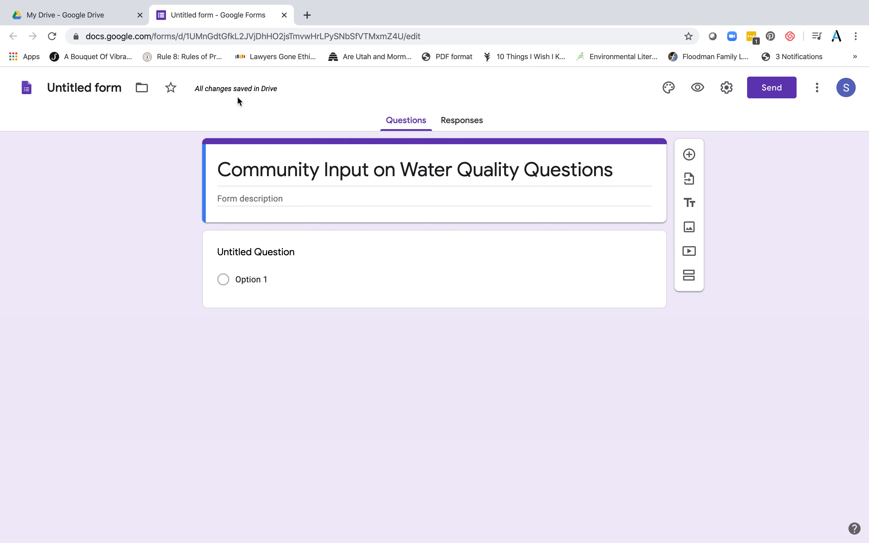
Enter the description 'Residents in the Calm Lake Area indicate their concerns about water quality.'
click(265, 198)
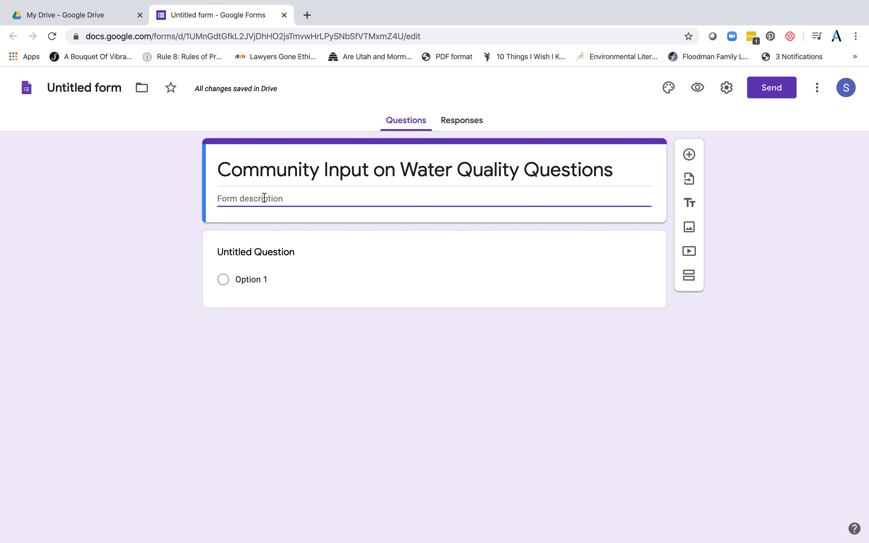
text(People)
key(BackSpace)
key(BackSpace)
key(BackSpace)
key(BackSpace)
key(BackSpace)
key(BackSpace)
text(Residents in the )
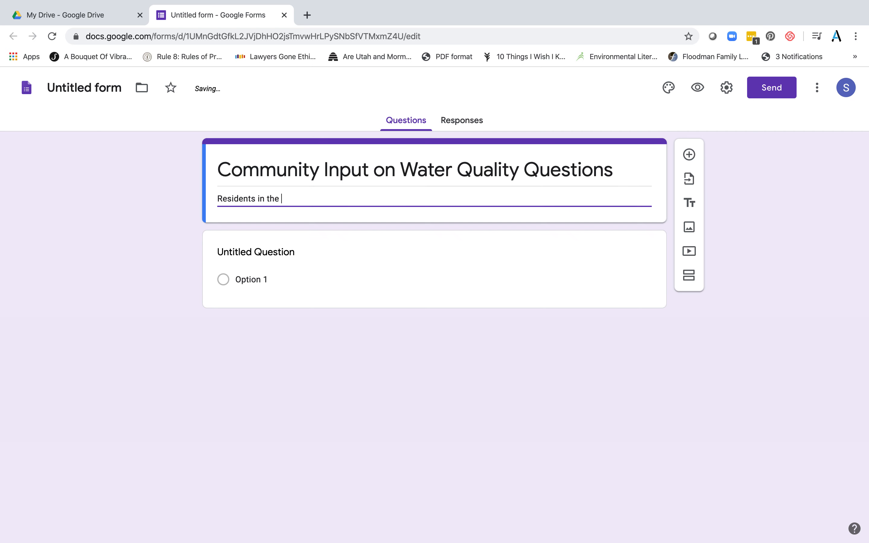
text(Calm Lake )
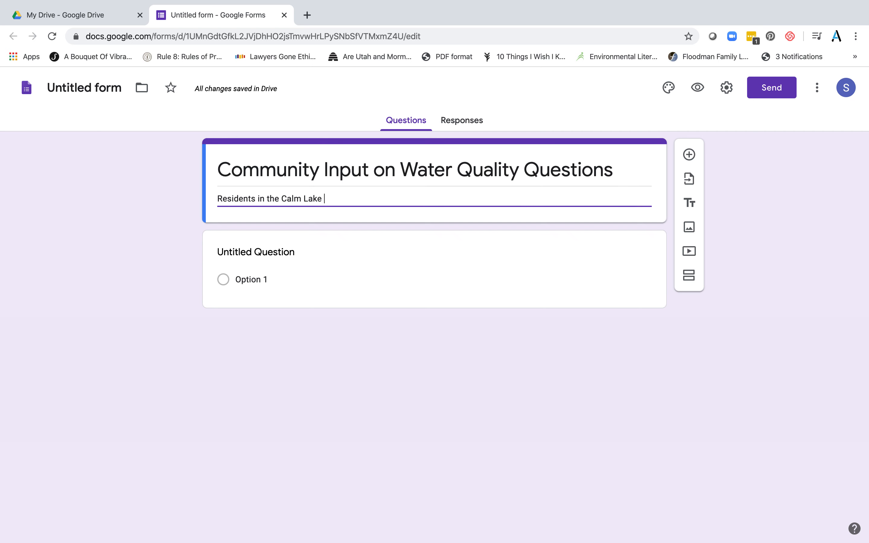
text(Area )
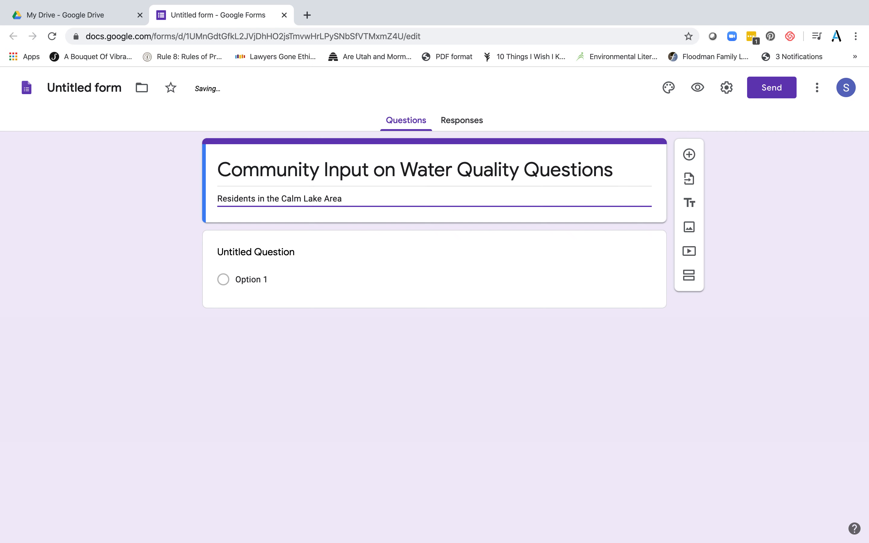
text(indicate their )
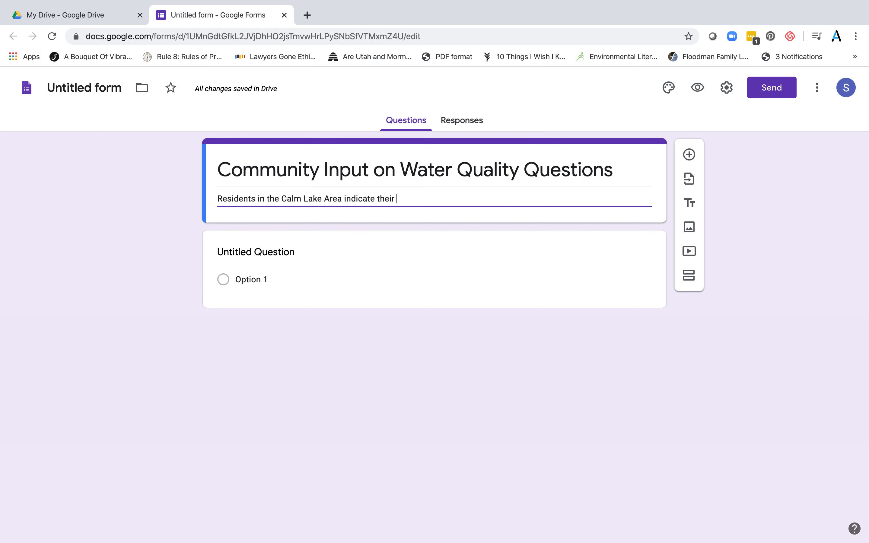
text(concerns)
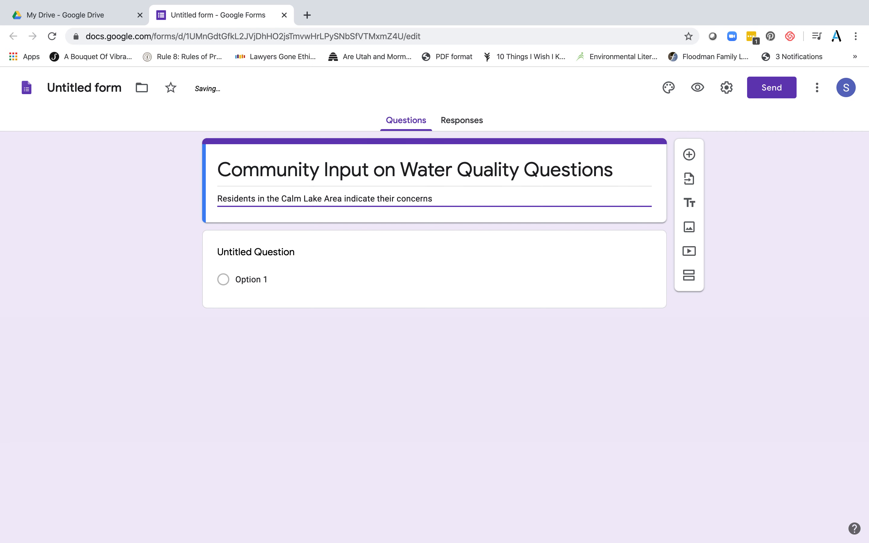
text( about water quality)
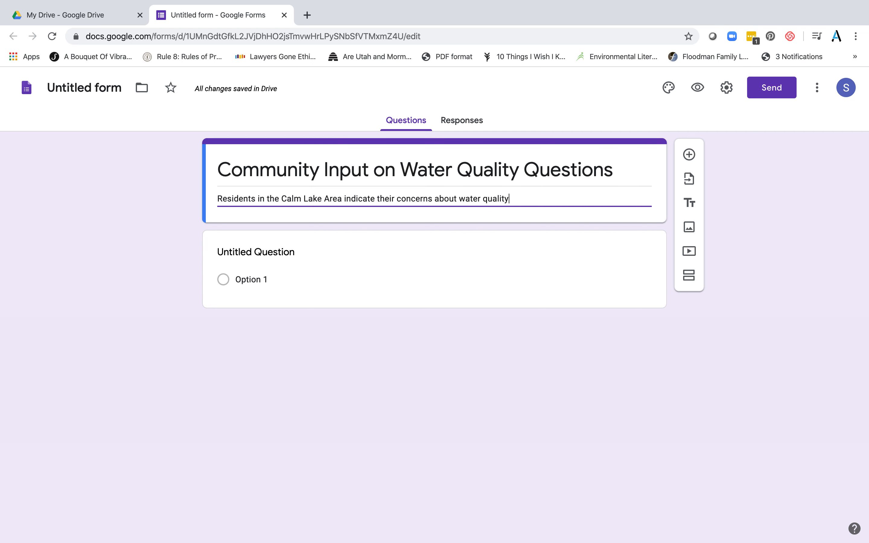
text(.)
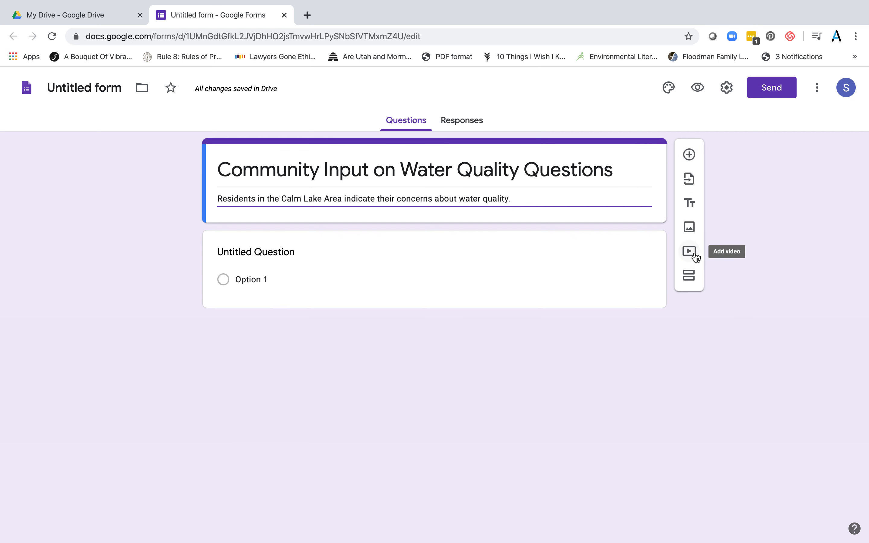
Add a Checkboxes question titled 'Interest in water because...'
click(689, 155)
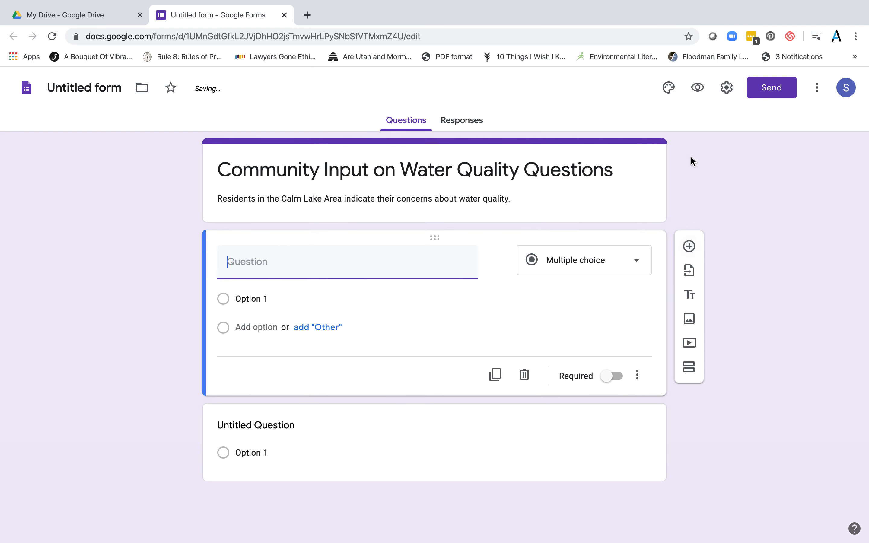
click(599, 269)
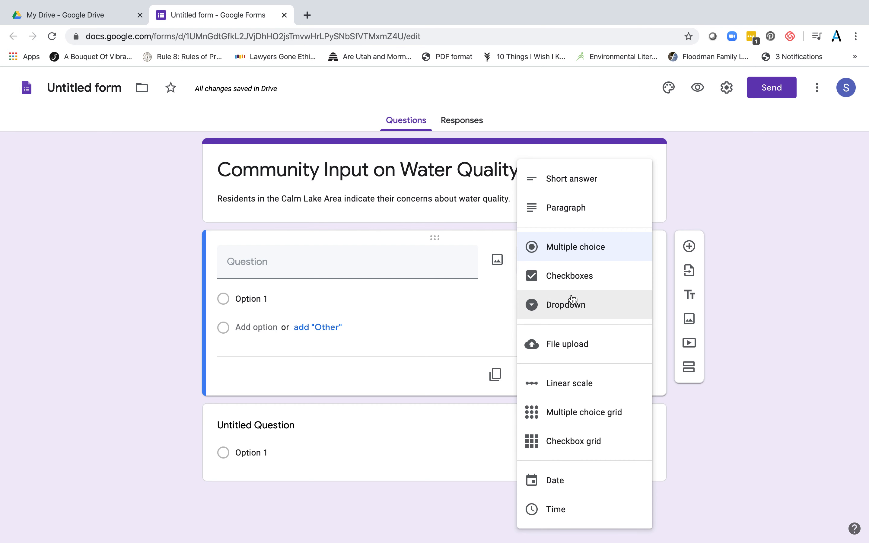
click(568, 282)
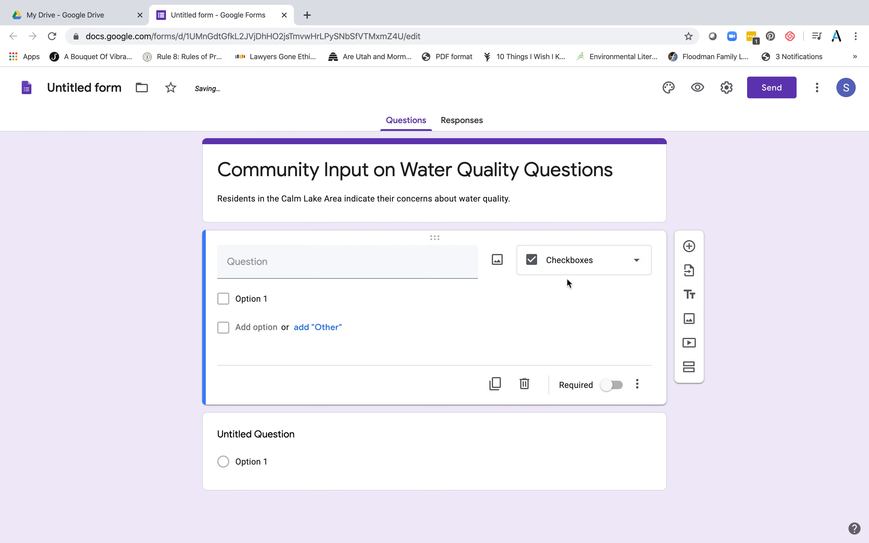
click(367, 261)
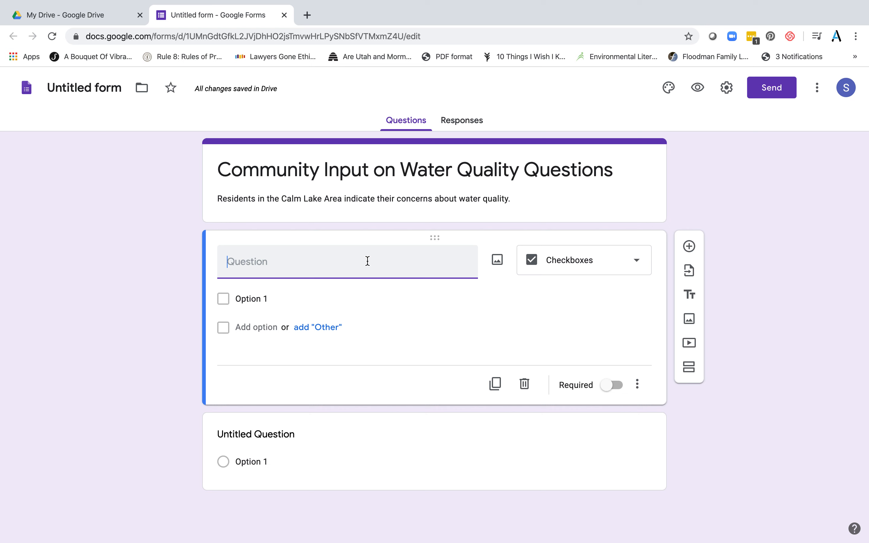
text(Interest in water )
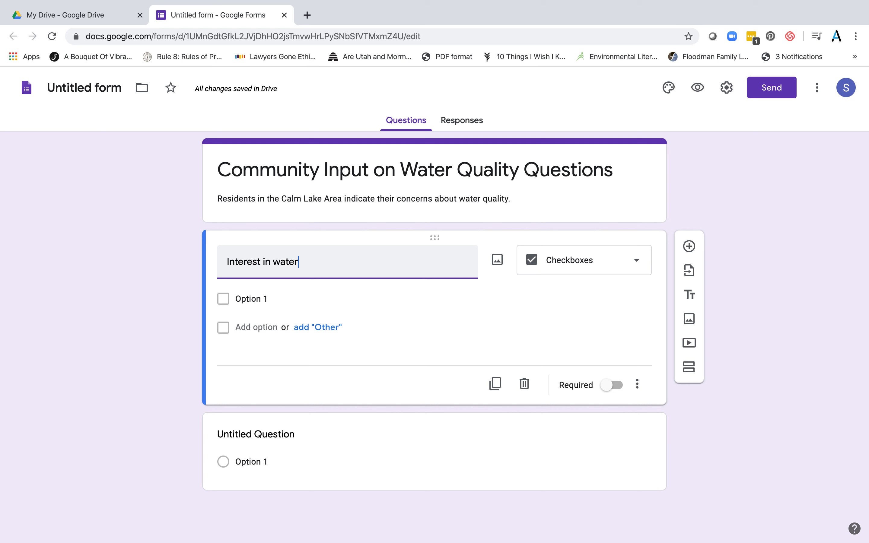
text(because)
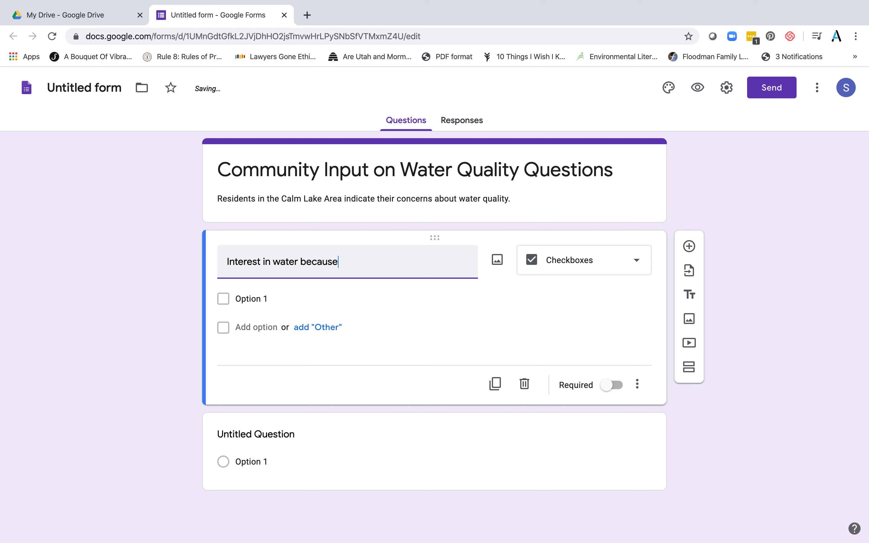
text(...)
Give the checkbox question the answer options 'Recreate' and 'Drinking'
click(257, 298)
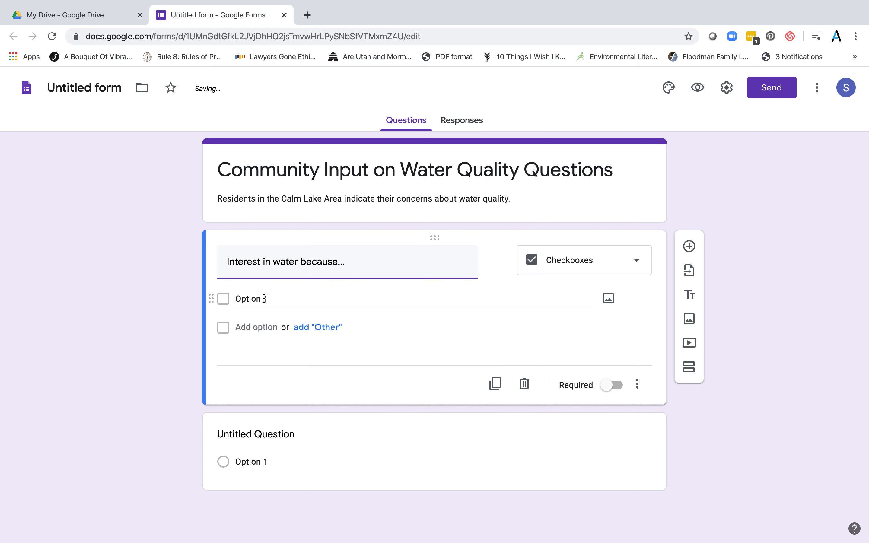
text(Recr)
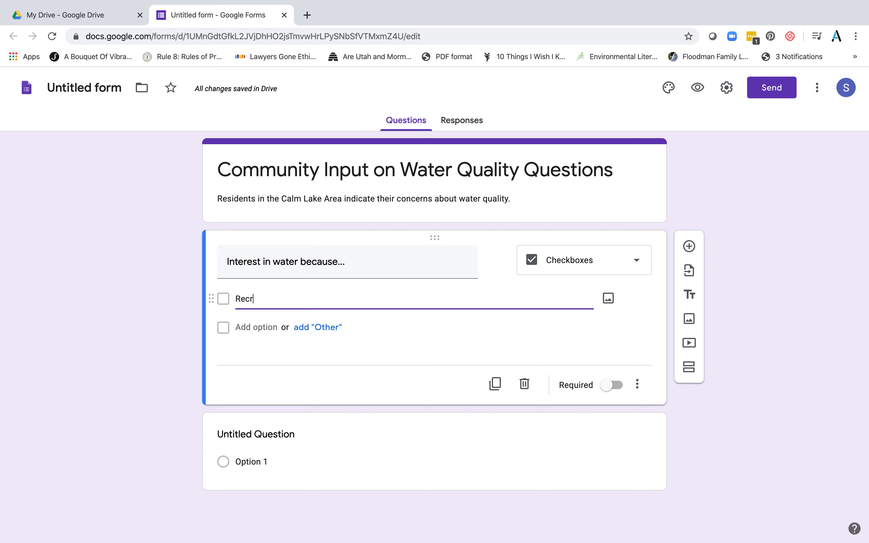
text(eate)
click(269, 328)
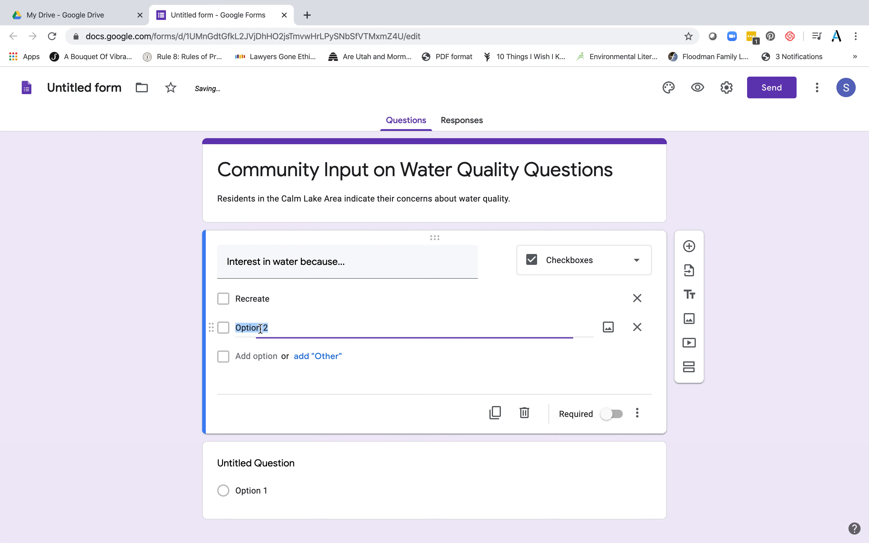
text(Drinking)
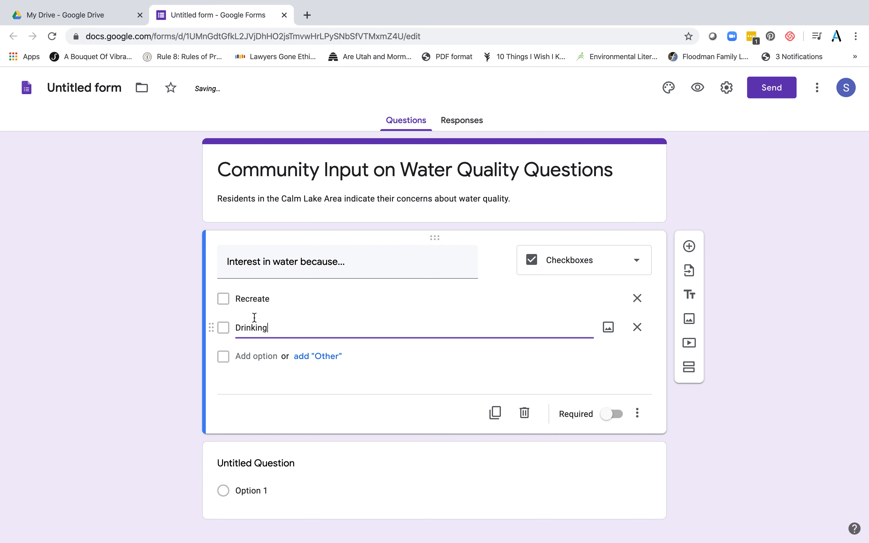
click(226, 303)
click(226, 303)
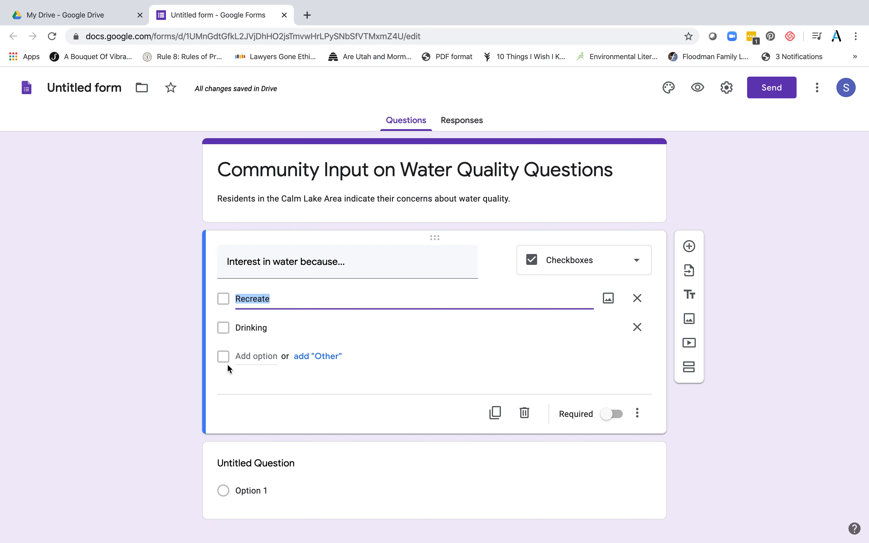
Switch the question to Multiple choice and retitle it 'Age'
click(633, 262)
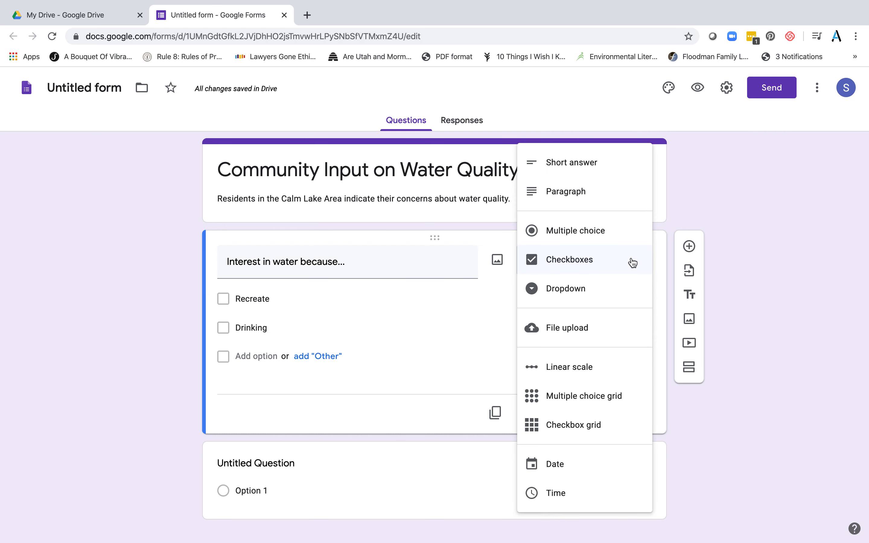
click(580, 237)
click(381, 266)
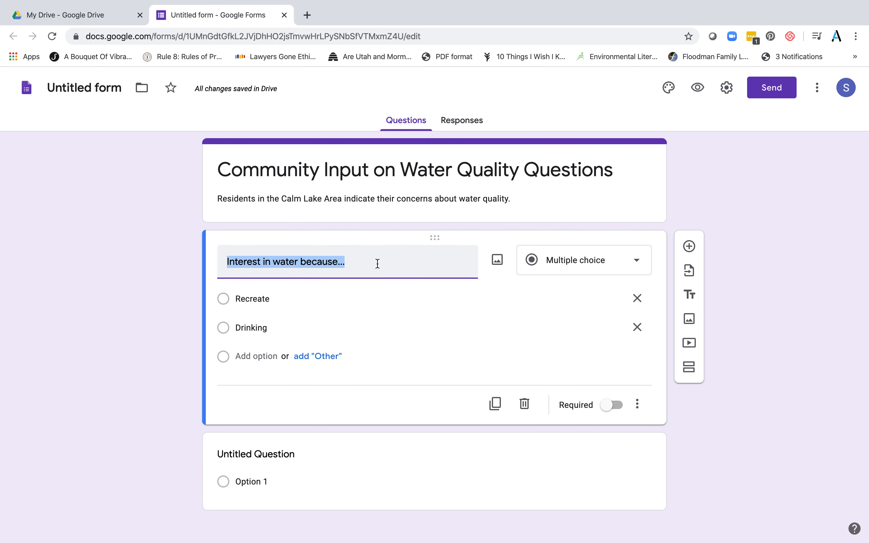
text(Age)
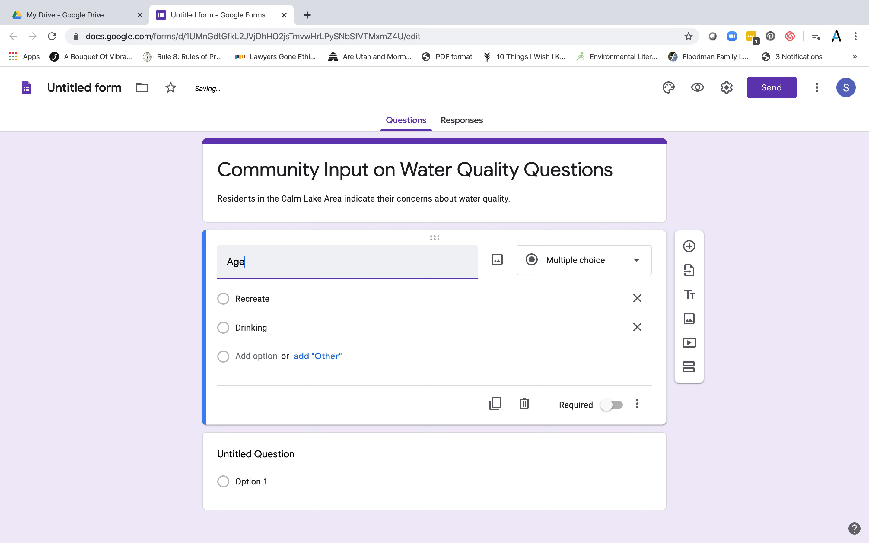
Replace the answers with '20-35' and '36-45'
click(271, 294)
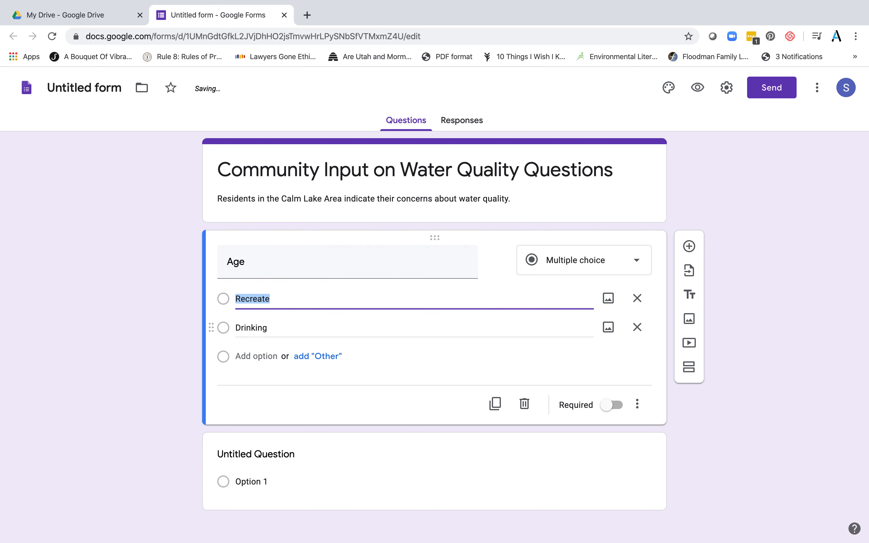
text(20-35)
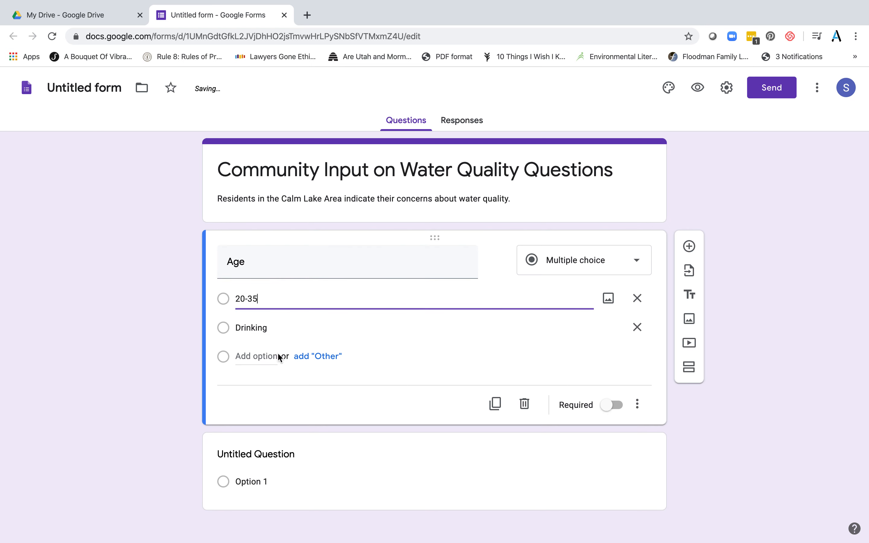
click(261, 326)
text(36-)
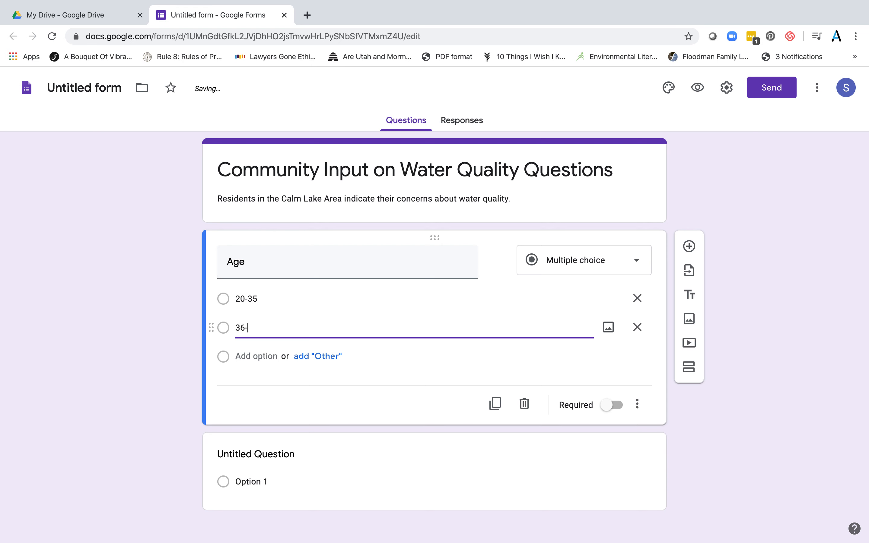
text(45)
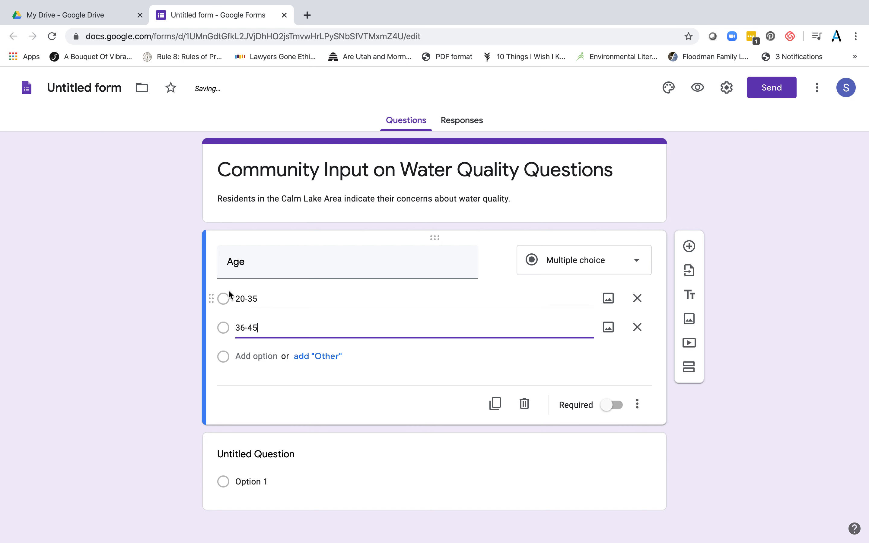
click(767, 253)
scroll(590, 351, down, 1)
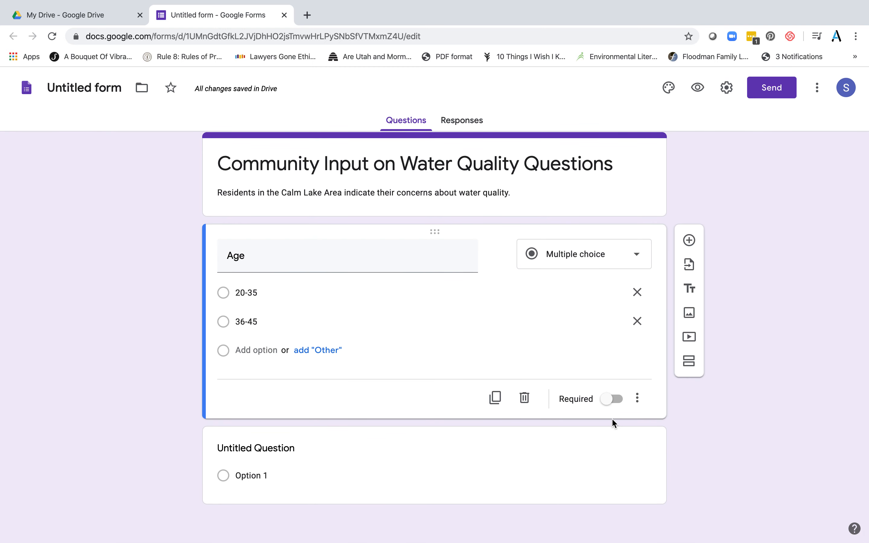
In the Send form dialog, enable Shorten URL for the link, then return to email sending
click(769, 92)
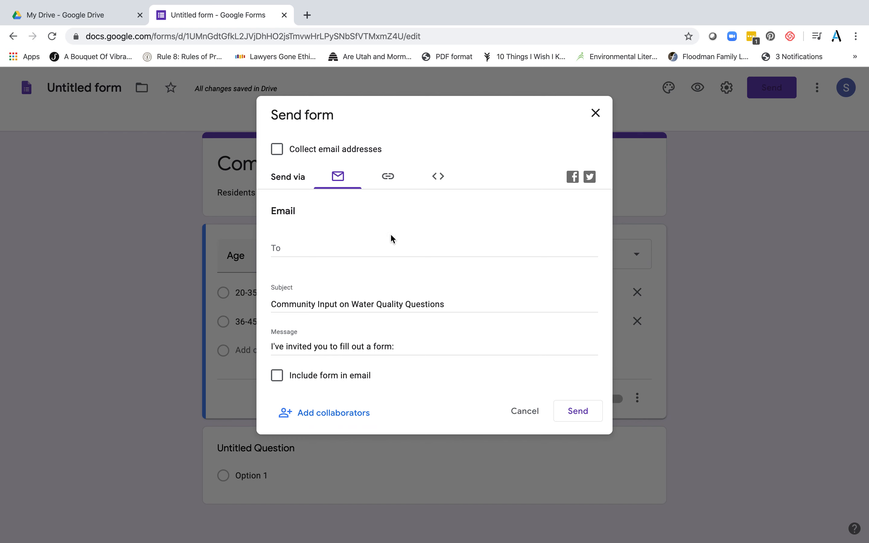
click(389, 177)
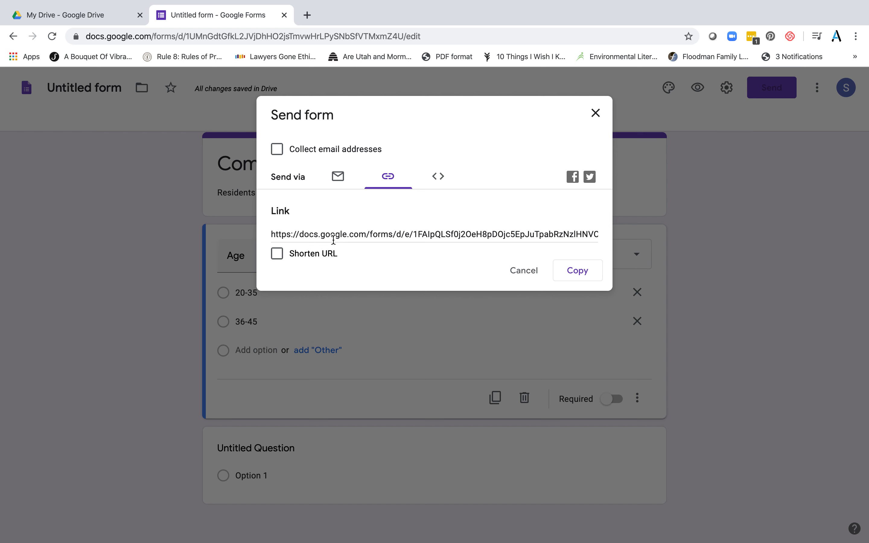
click(278, 255)
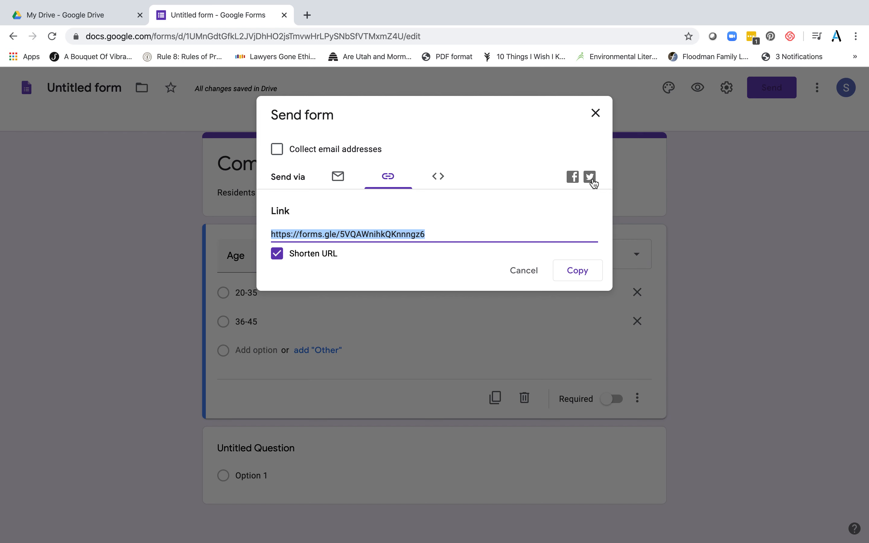
click(344, 182)
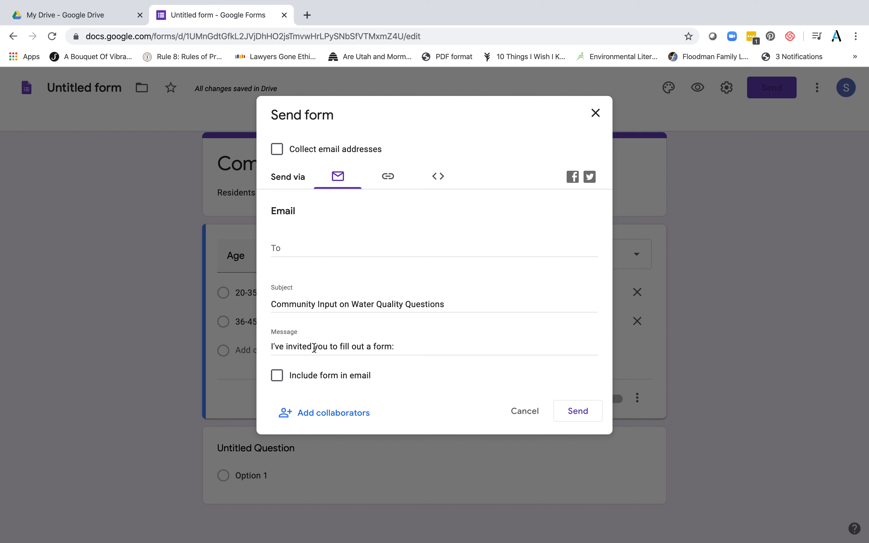
Enter a recipient's e-mail, set the message to 'Hey, please complete the survey!', then close unsent
click(295, 252)
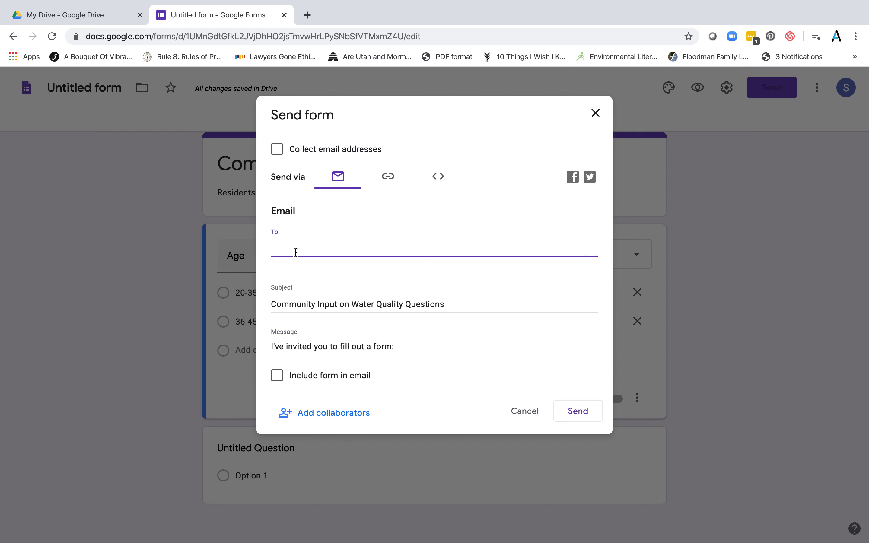
click(410, 348)
drag(410, 347, 235, 336)
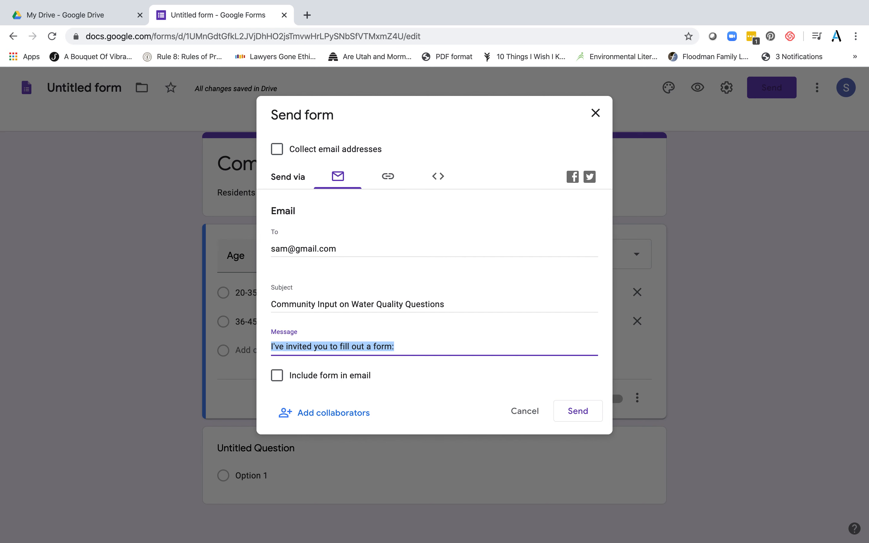
text(Hey, please com)
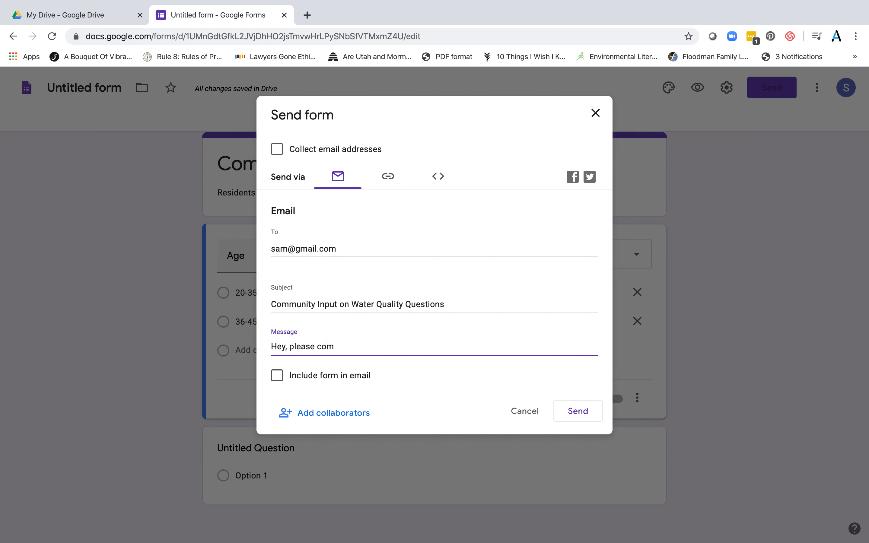
text(plete the sure)
key(BackSpace)
text(vey!)
click(594, 114)
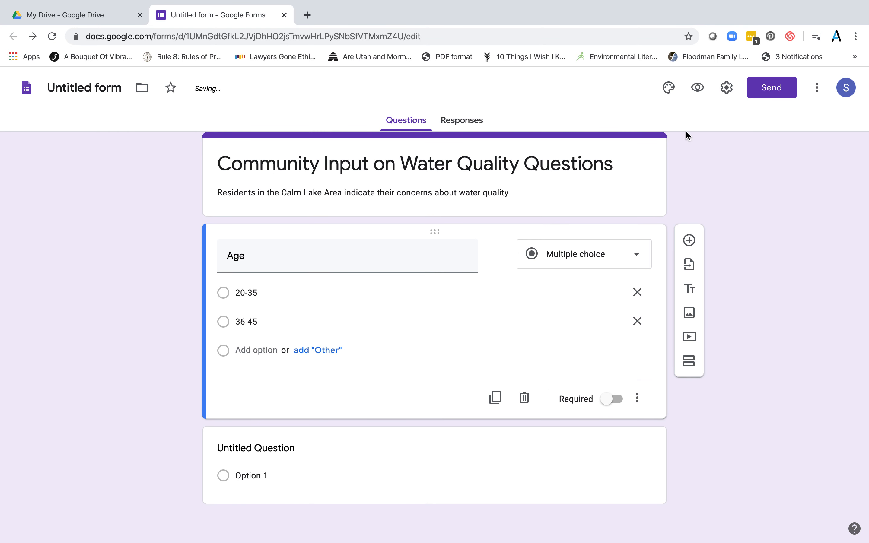
Set the theme colour to Light Blue (#03a9f4) after trying red and deep orange
click(669, 93)
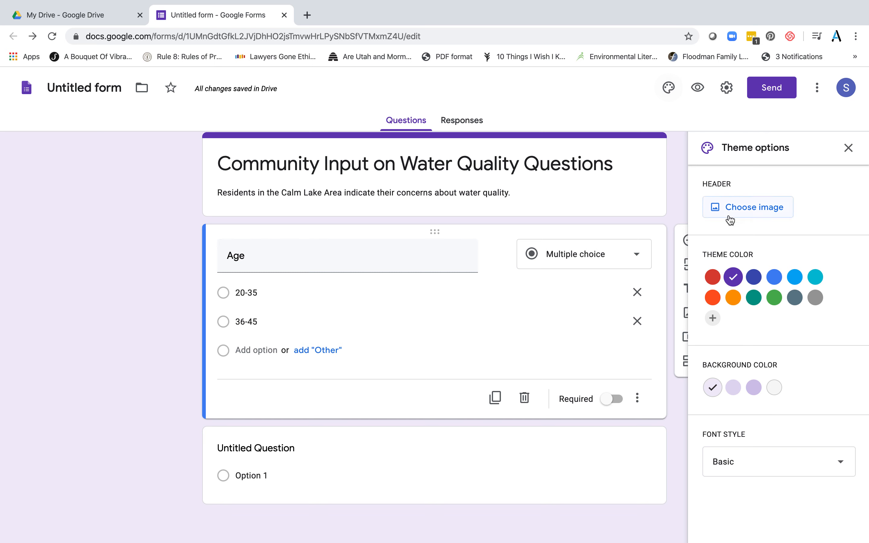
click(713, 276)
click(712, 298)
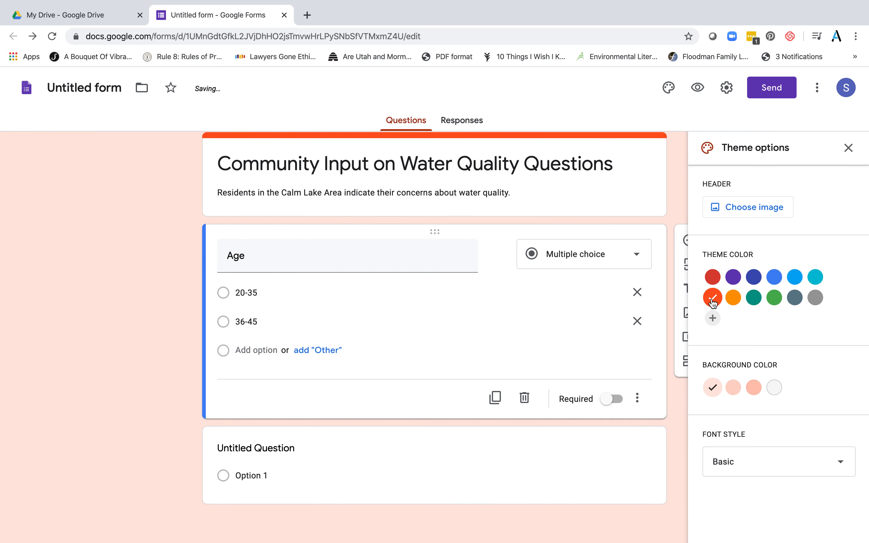
click(794, 277)
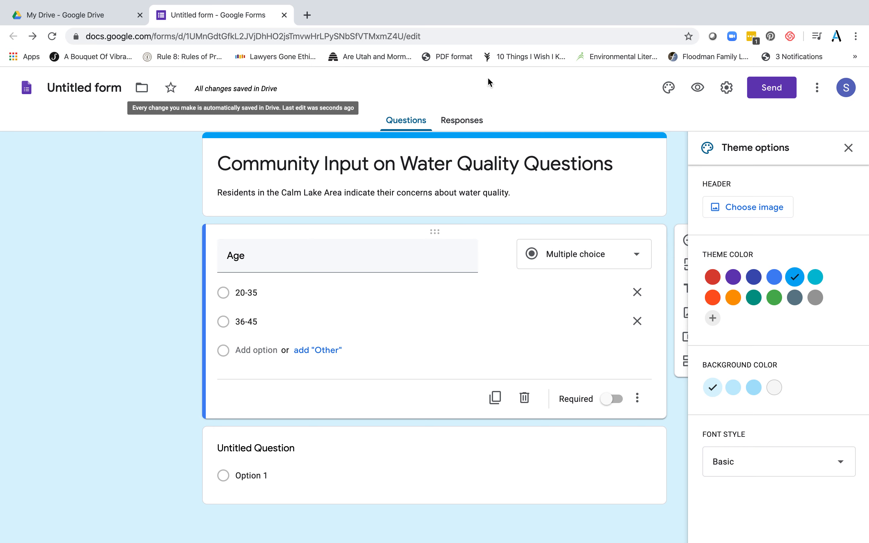
click(855, 149)
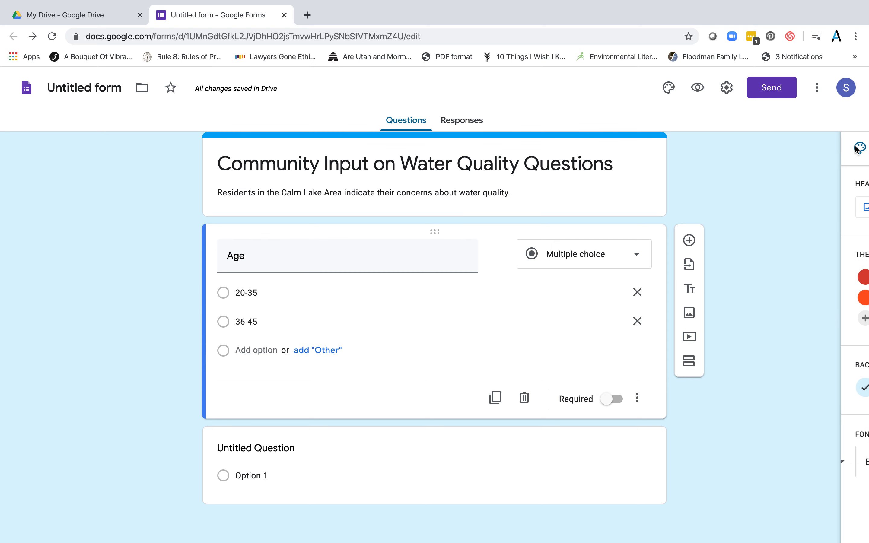
scroll(710, 258, down, 1)
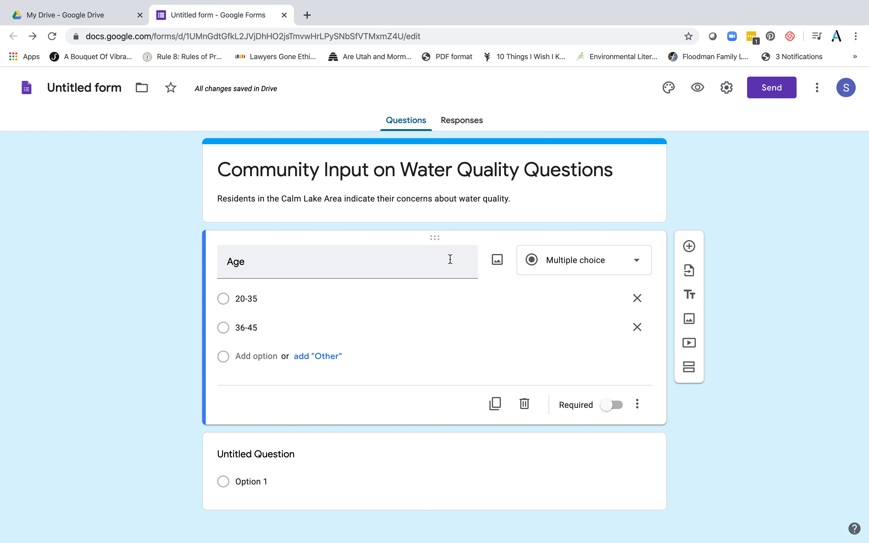
mouse_move(336, 3)
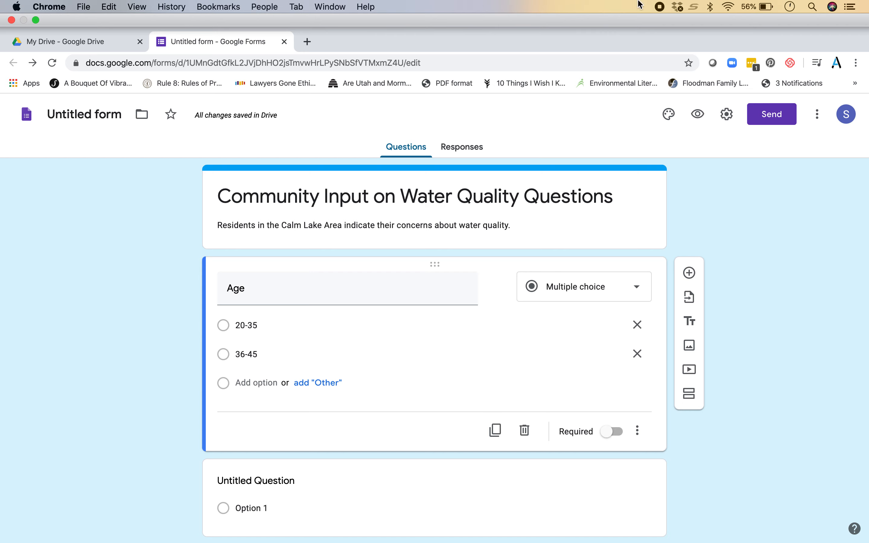